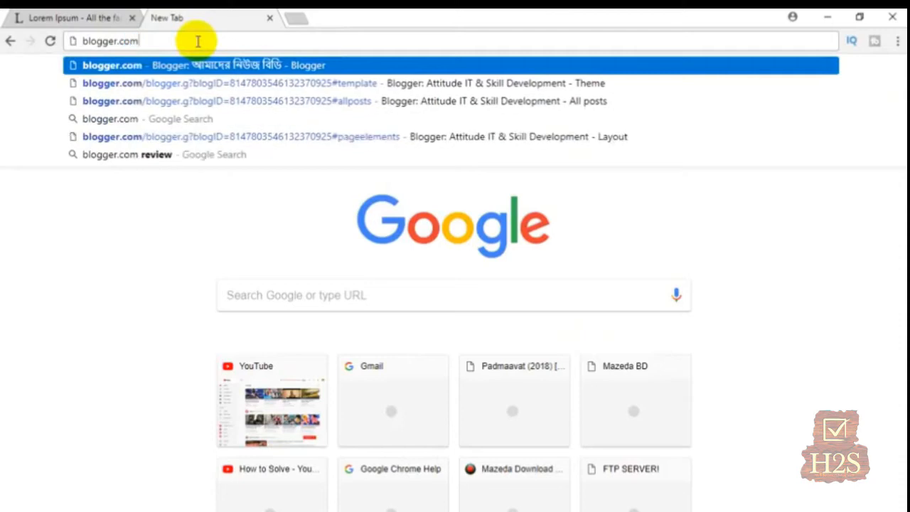
# - Open blogger.com, check the signed-in account, and start a new post in the Technology World Bd blog
pyautogui.press('Return')
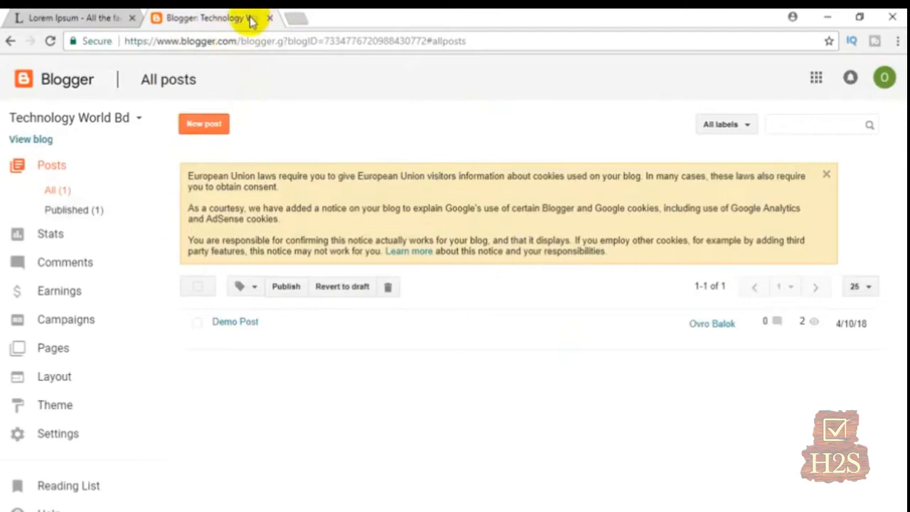
pyautogui.click(885, 80)
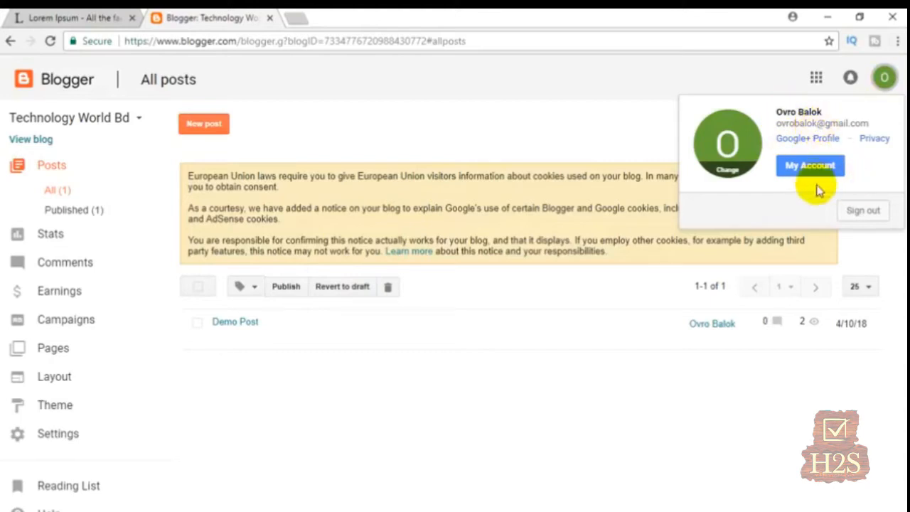
pyautogui.click(523, 137)
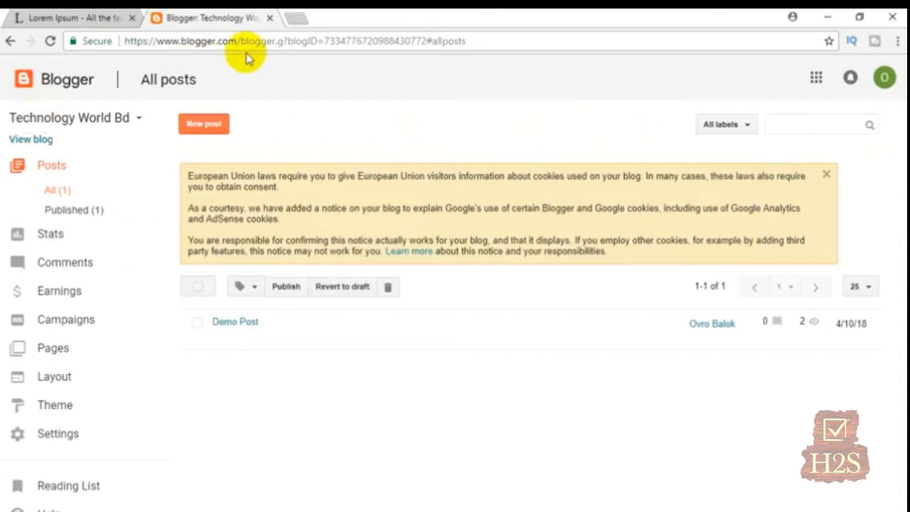
pyautogui.click(206, 132)
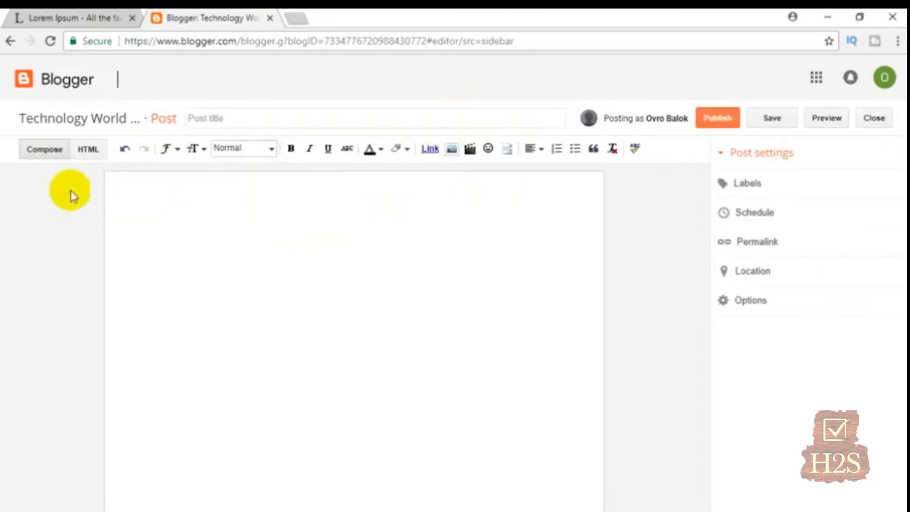
# - Copy the heading "What is Lorem Ipsum?" from the lipsum.com page into the post title
pyautogui.click(196, 118)
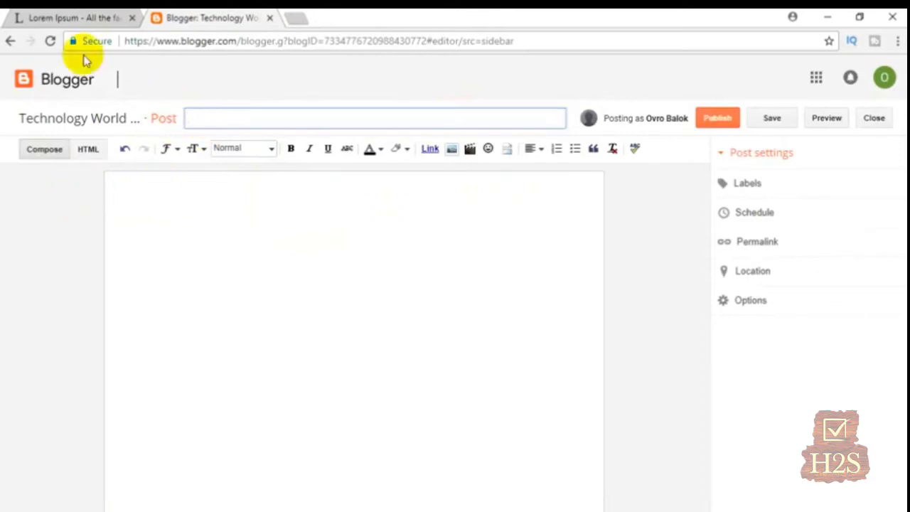
pyautogui.click(91, 21)
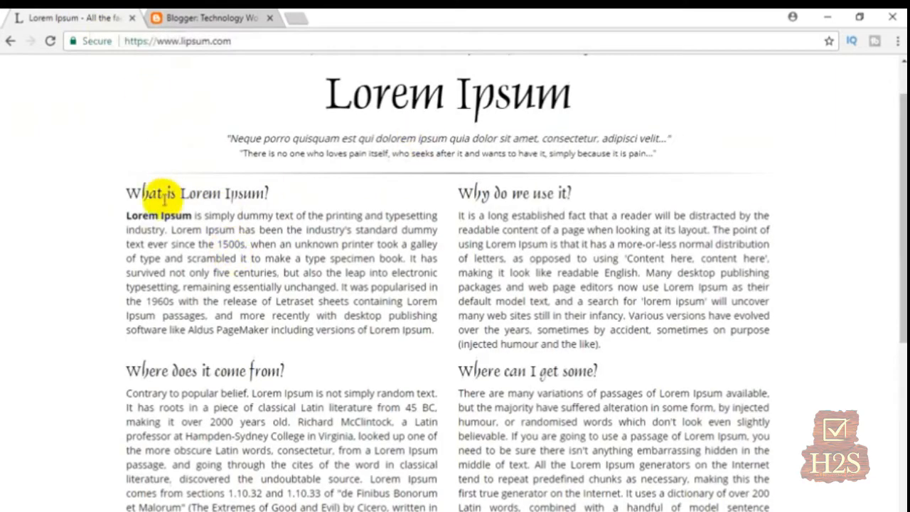
pyautogui.moveTo(128, 193); pyautogui.dragTo(272, 201)
pyautogui.hotkey('ctrl', 'c')
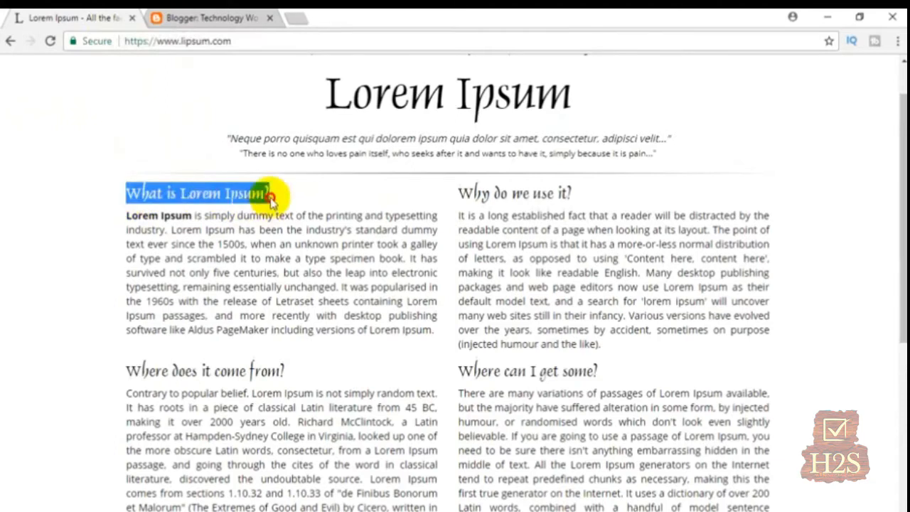
pyautogui.click(207, 18)
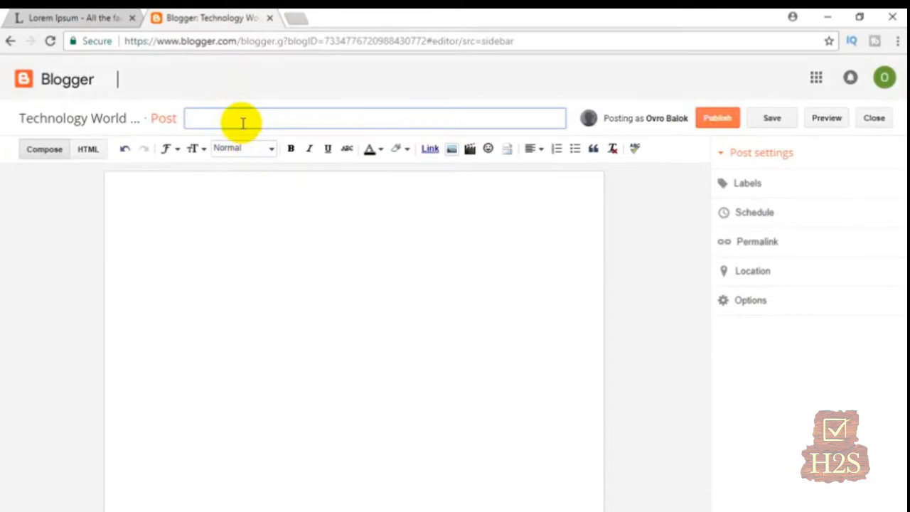
pyautogui.hotkey('ctrl', 'v')
# - Copy the lipsum.com text below the "What is Lorem Ipsum?" heading, including the other sections, into the post body
pyautogui.click(101, 18)
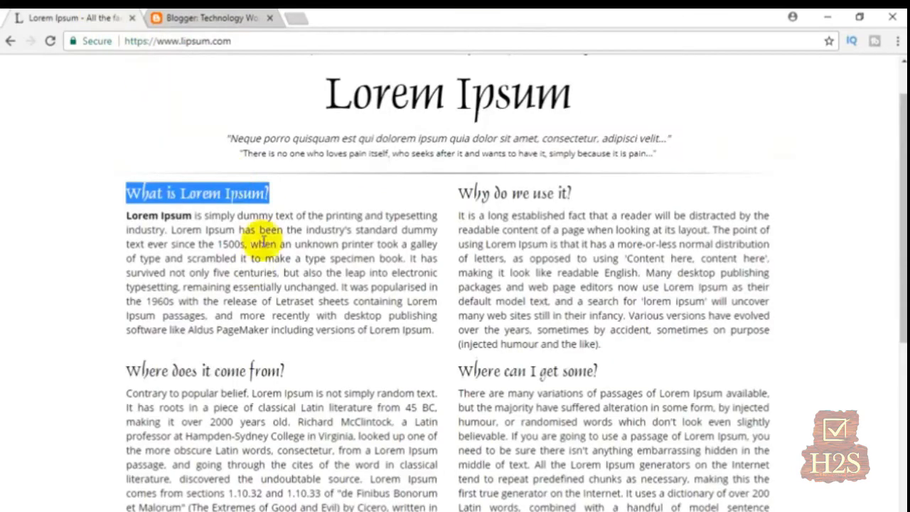
pyautogui.moveTo(126, 217); pyautogui.dragTo(580, 506)
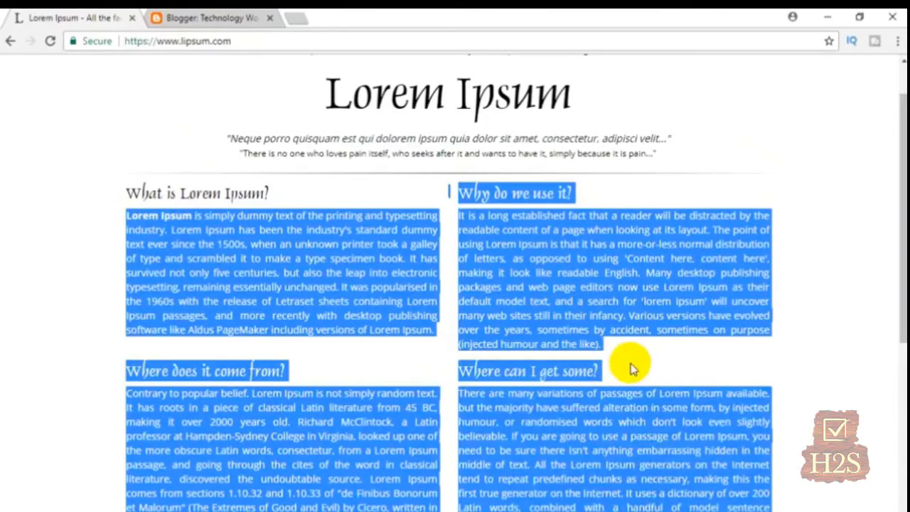
pyautogui.click(203, 19)
pyautogui.click(315, 249)
pyautogui.hotkey('ctrl', 'v')
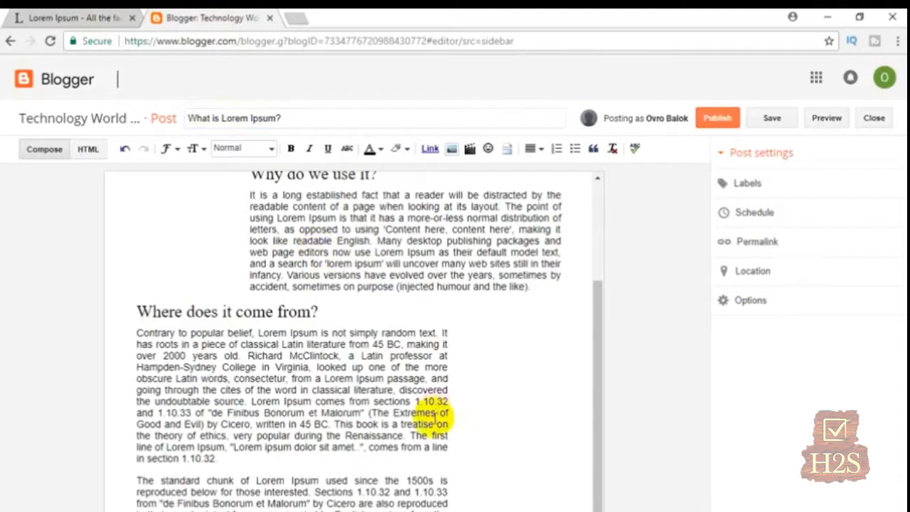
# - Align the entire post body text to the left
pyautogui.hotkey('ctrl', 'a')
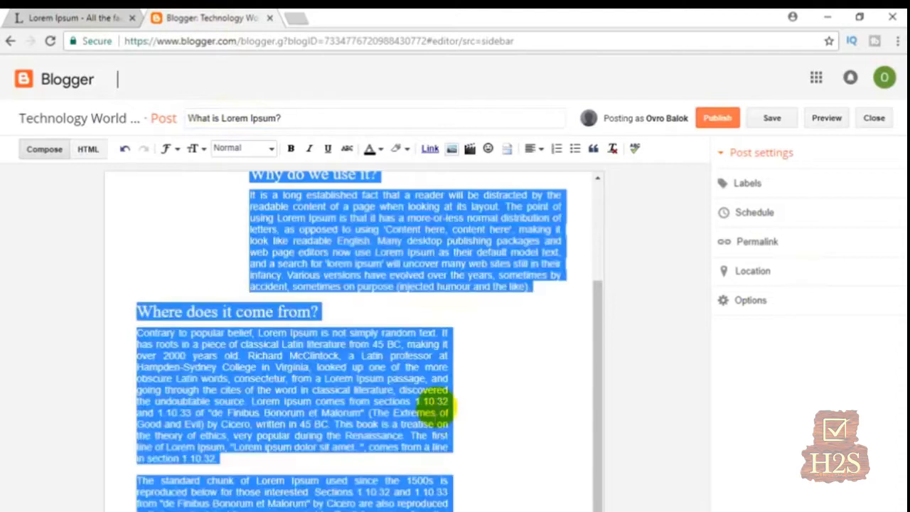
pyautogui.click(528, 147)
pyautogui.click(534, 170)
pyautogui.click(481, 384)
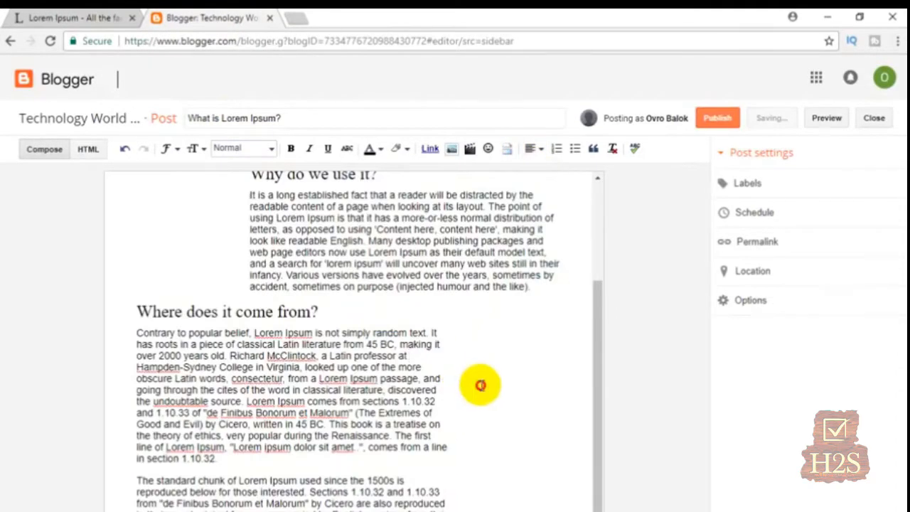
# - Insert an empty line between the first paragraph and the "Why do we use it?" heading
pyautogui.scroll(3, 473, 363)
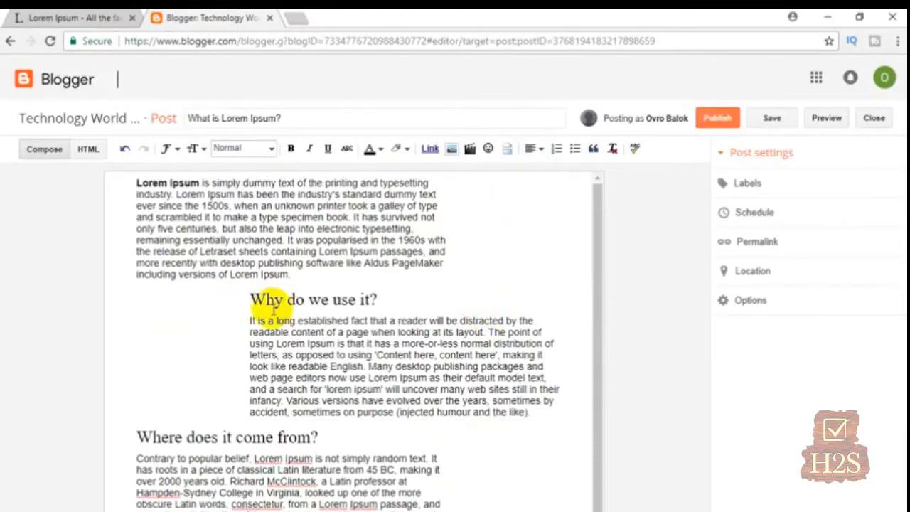
pyautogui.scroll(-3, 324, 341)
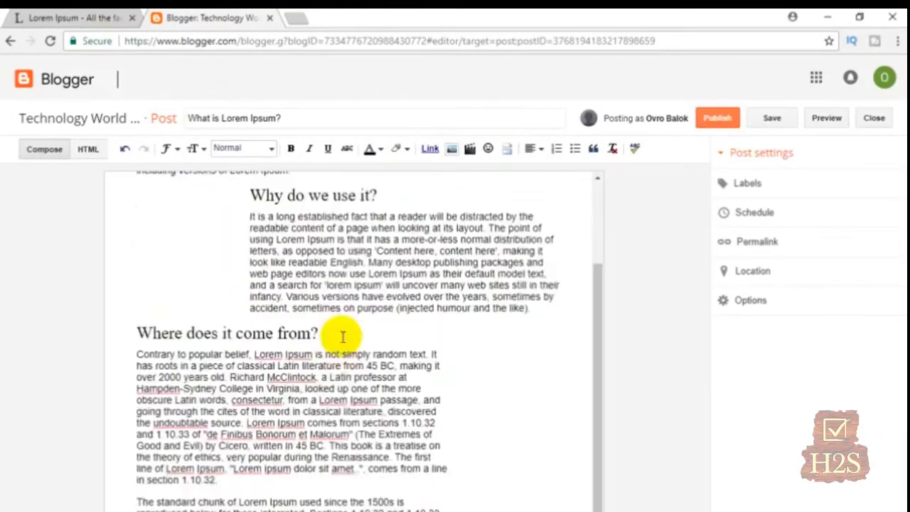
pyautogui.scroll(3, 355, 335)
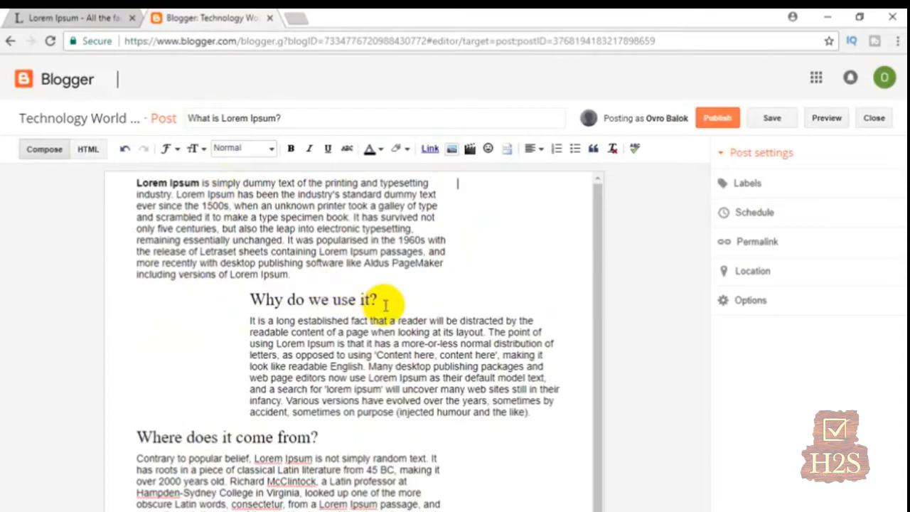
pyautogui.moveTo(387, 303); pyautogui.dragTo(249, 299)
pyautogui.click(304, 300)
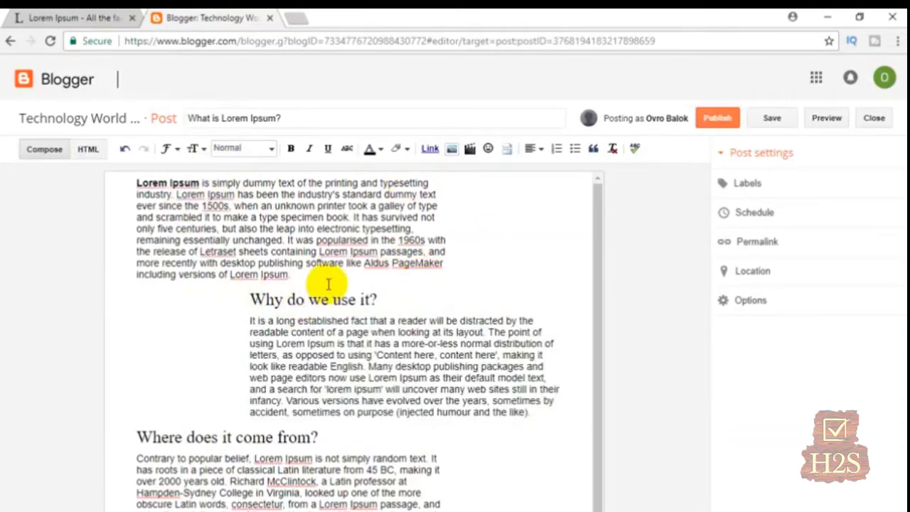
pyautogui.press('Return')
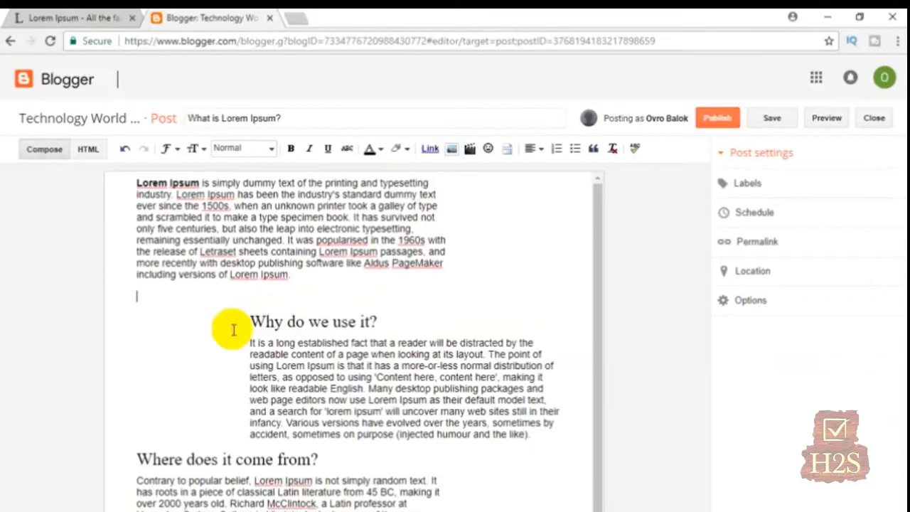
# - Upload image 3 from the Desktop folder and insert it on the empty line above "Why do we use it?"
pyautogui.click(451, 149)
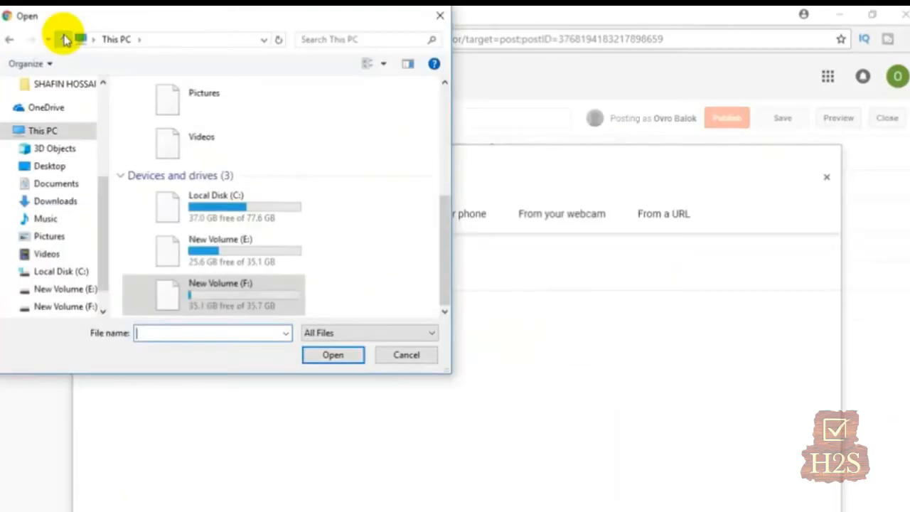
pyautogui.click(62, 39)
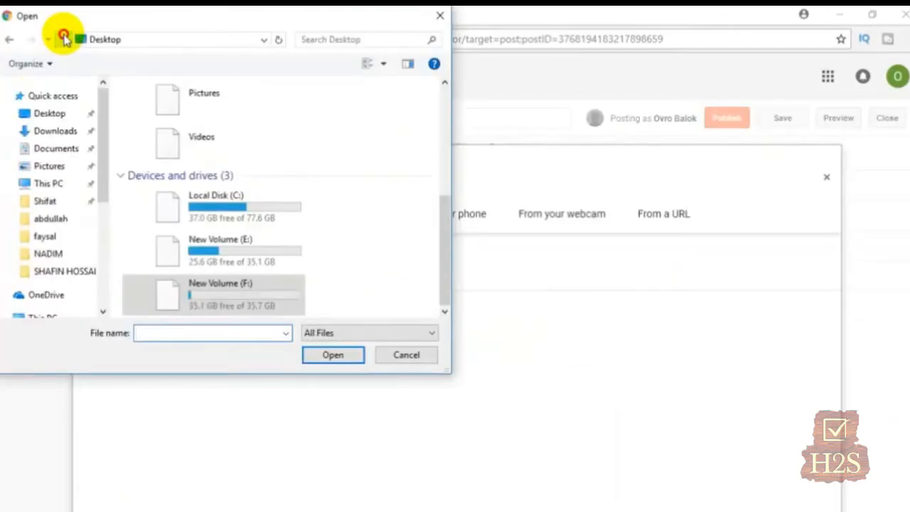
pyautogui.click(48, 113)
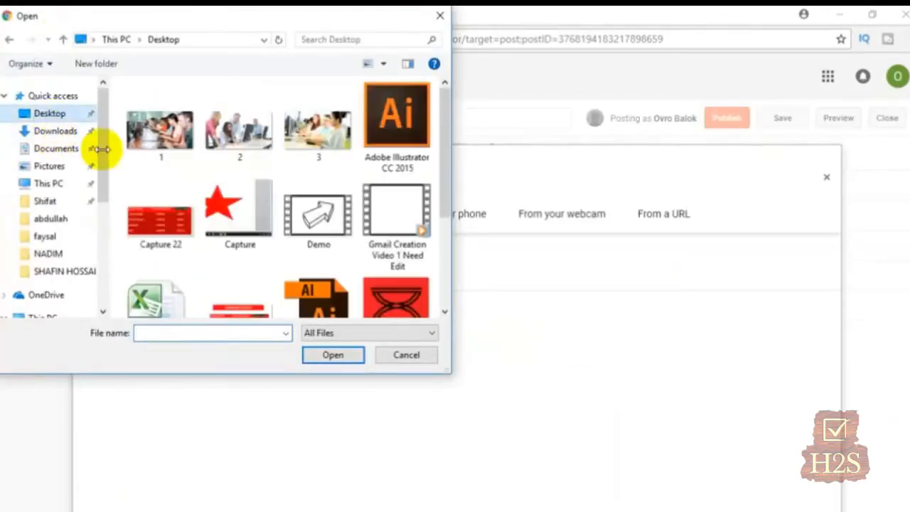
pyautogui.click(317, 130)
pyautogui.click(333, 355)
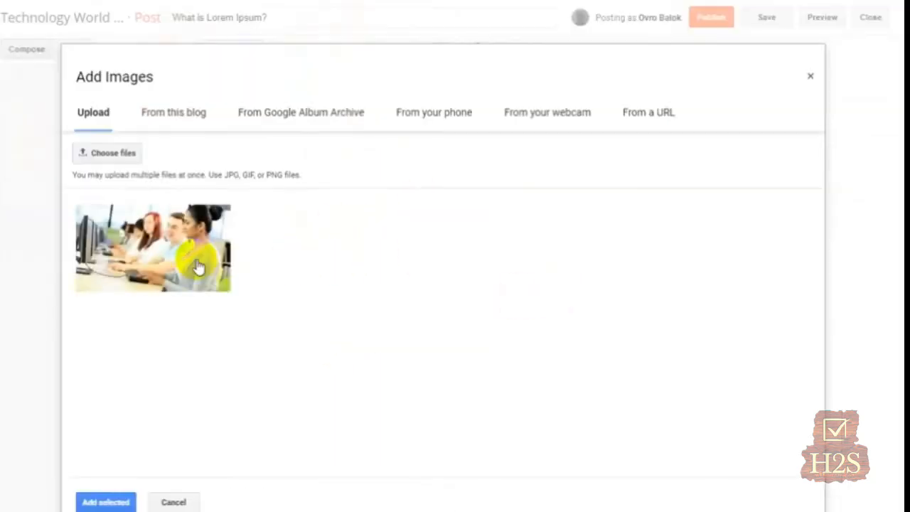
pyautogui.click(198, 267)
pyautogui.click(93, 502)
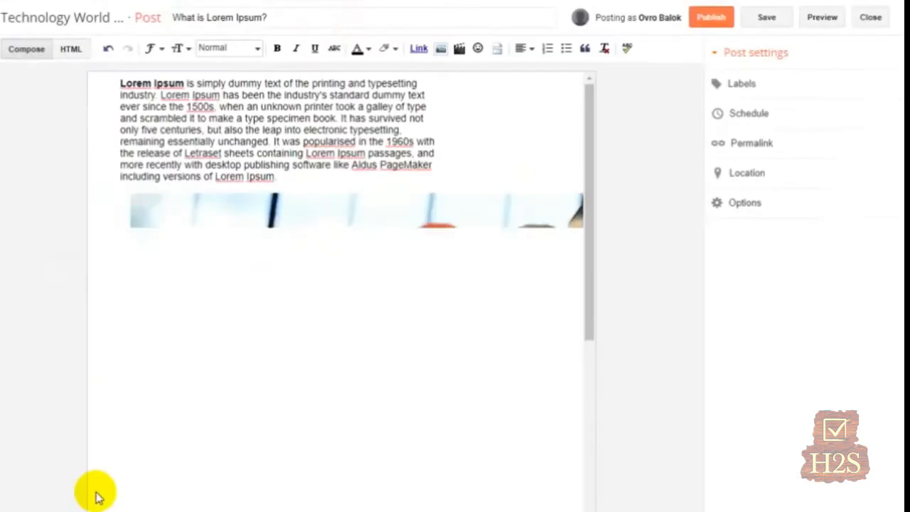
# - Try the Medium, Large, X-Large and Original size options on the inserted picture, and settle on Large
pyautogui.click(356, 281)
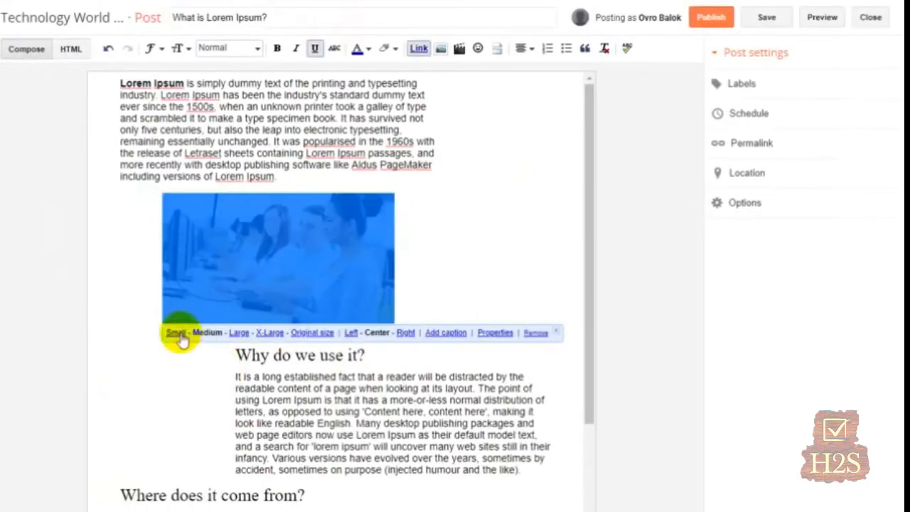
pyautogui.click(205, 333)
pyautogui.click(240, 333)
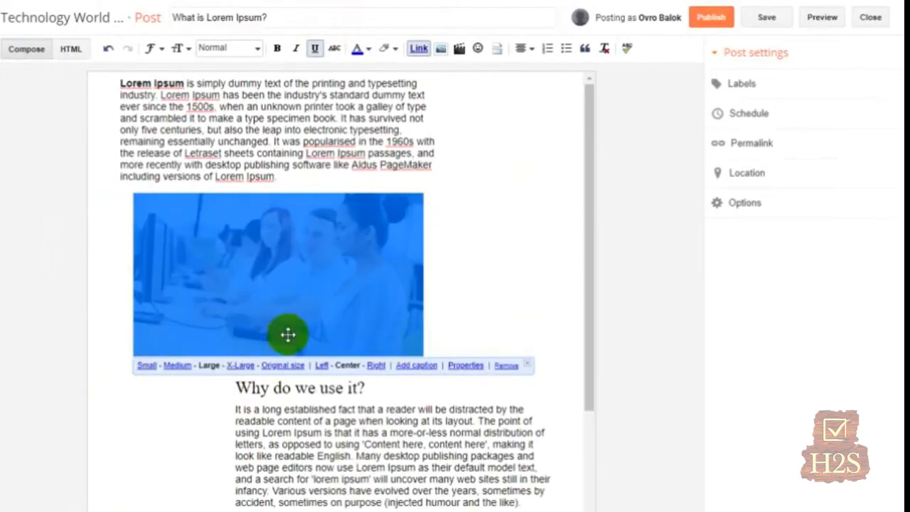
pyautogui.click(244, 373)
pyautogui.scroll(-3, 277, 356)
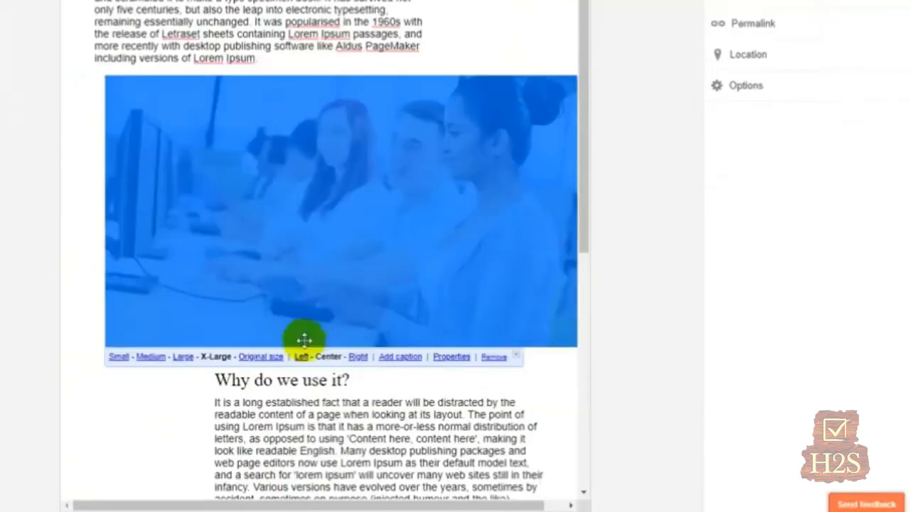
pyautogui.click(248, 356)
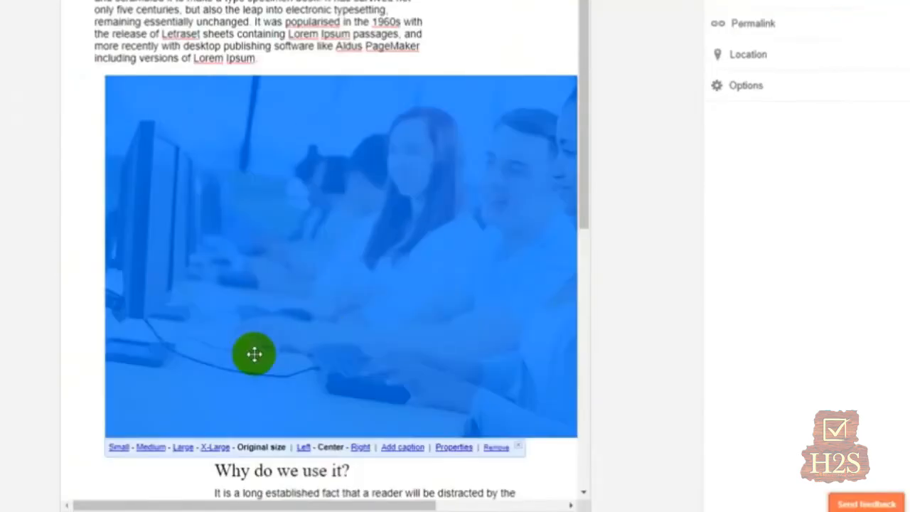
pyautogui.click(183, 447)
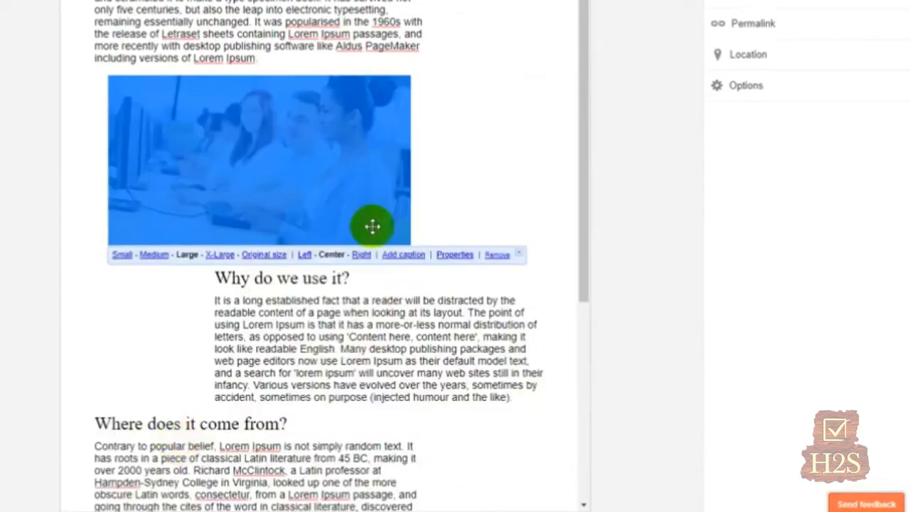
# - Add the caption "Demo Picture" to the inserted image
pyautogui.click(400, 257)
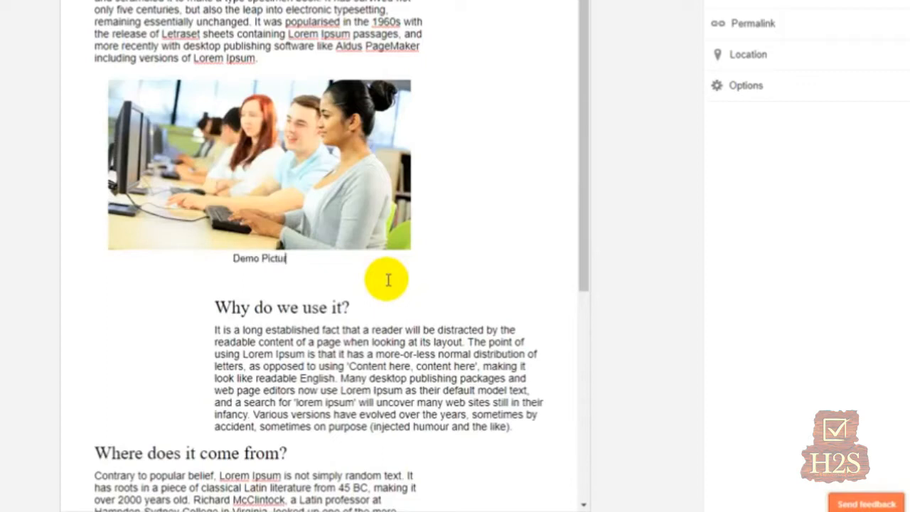
pyautogui.click(473, 330)
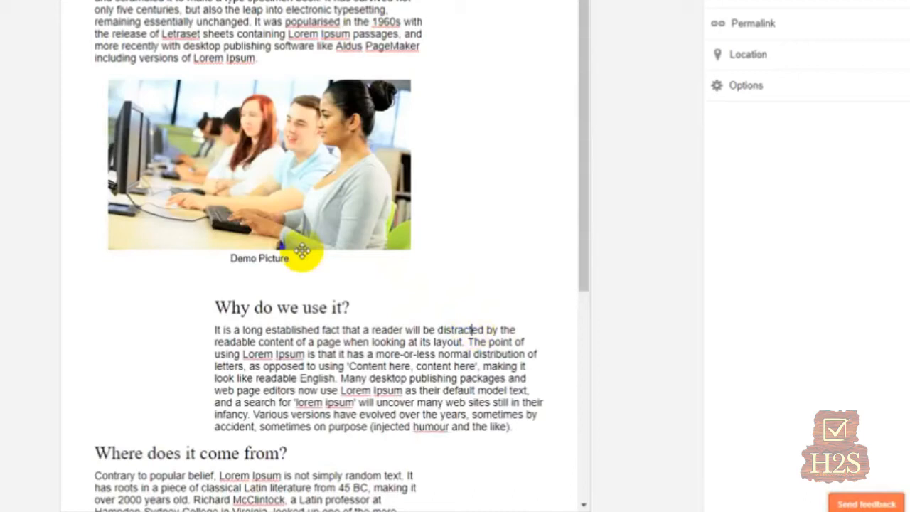
pyautogui.click(295, 213)
pyautogui.click(305, 284)
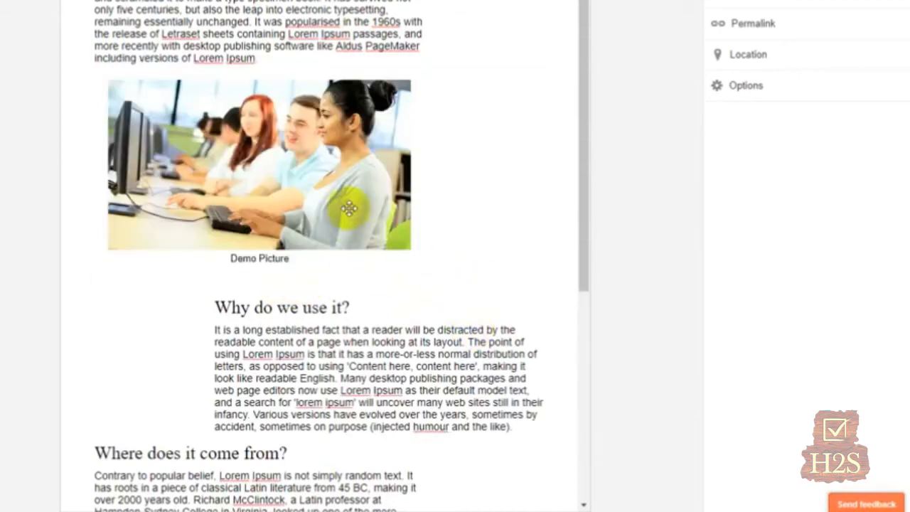
# - Add an empty line above the "Where does it come from?" heading and open the image insertion dialog there
pyautogui.scroll(-5, 341, 205)
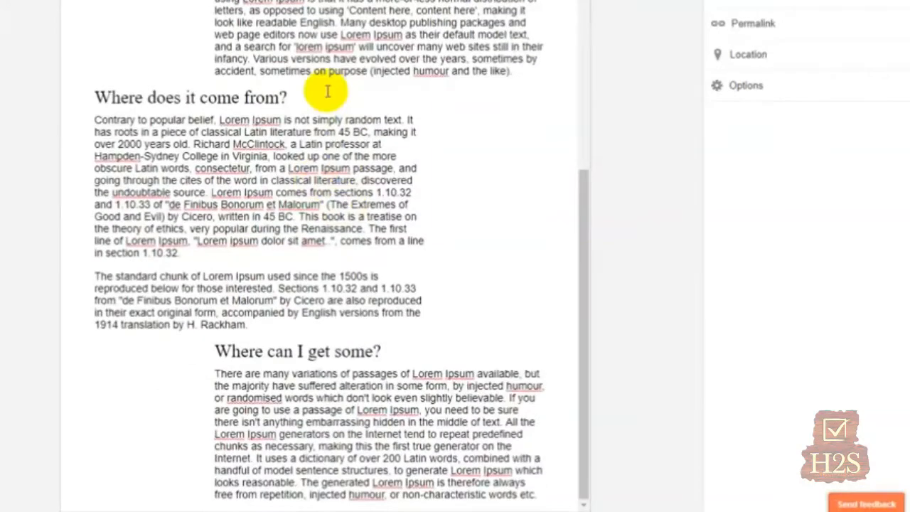
pyautogui.click(327, 91)
pyautogui.press('Return')
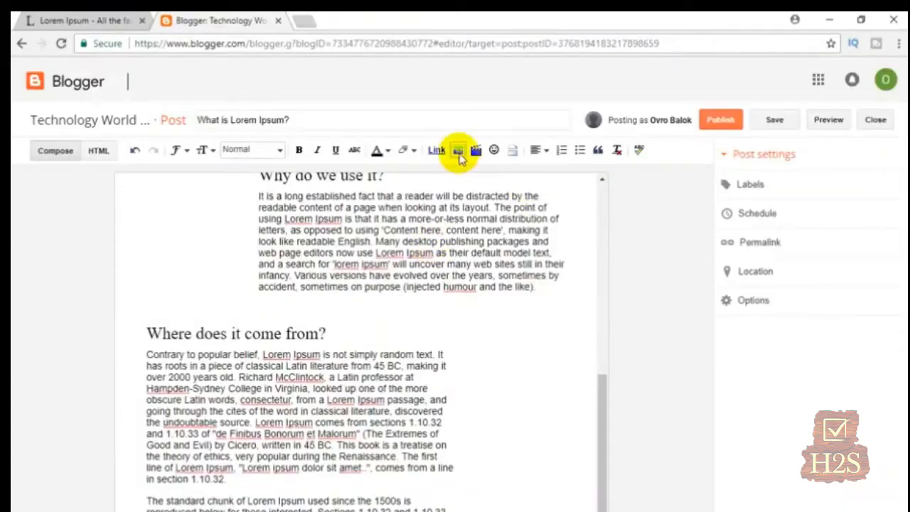
pyautogui.click(459, 153)
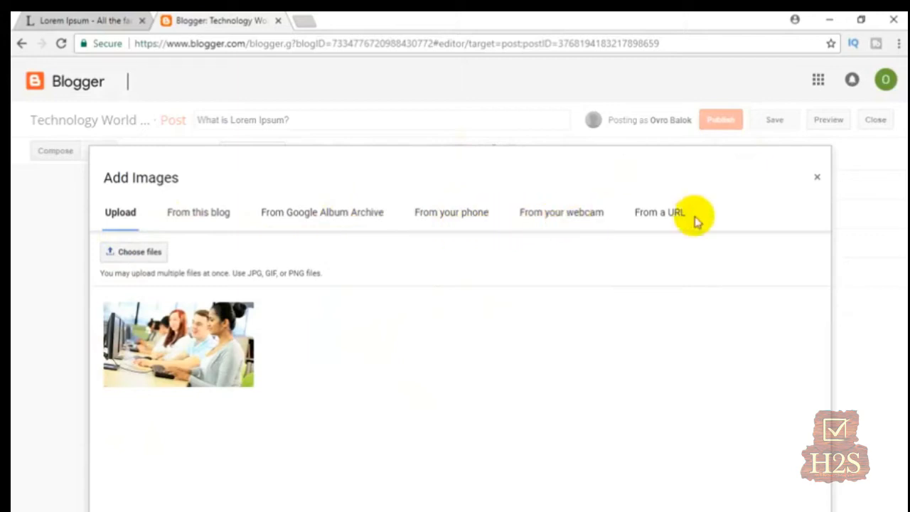
# - Search Google for "technology" in a new browser tab and switch to the image results
pyautogui.click(302, 24)
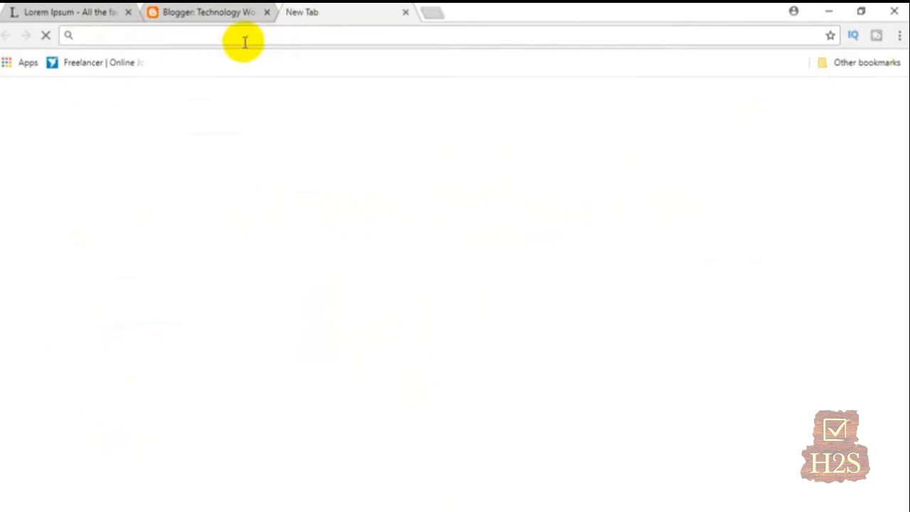
pyautogui.write('tyte')
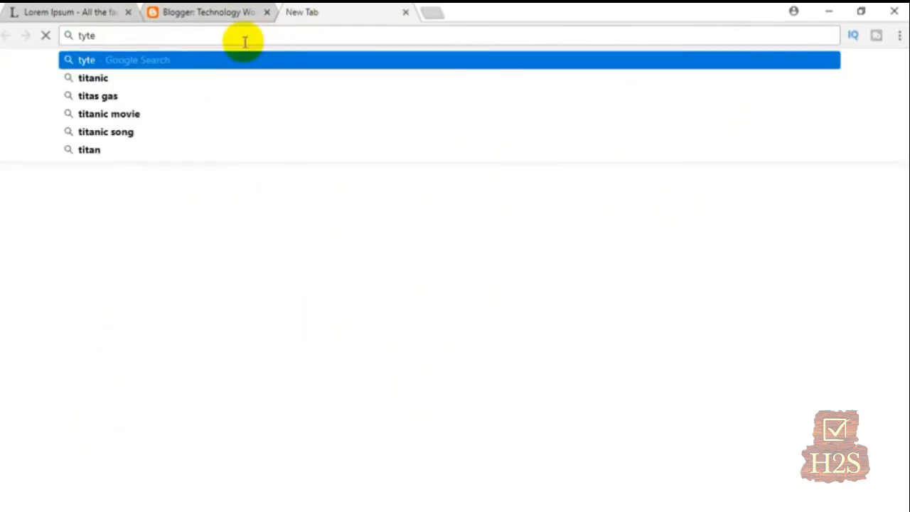
pyautogui.press('BackSpace')
pyautogui.press('BackSpace')
pyautogui.press('BackSpace')
pyautogui.write('echn')
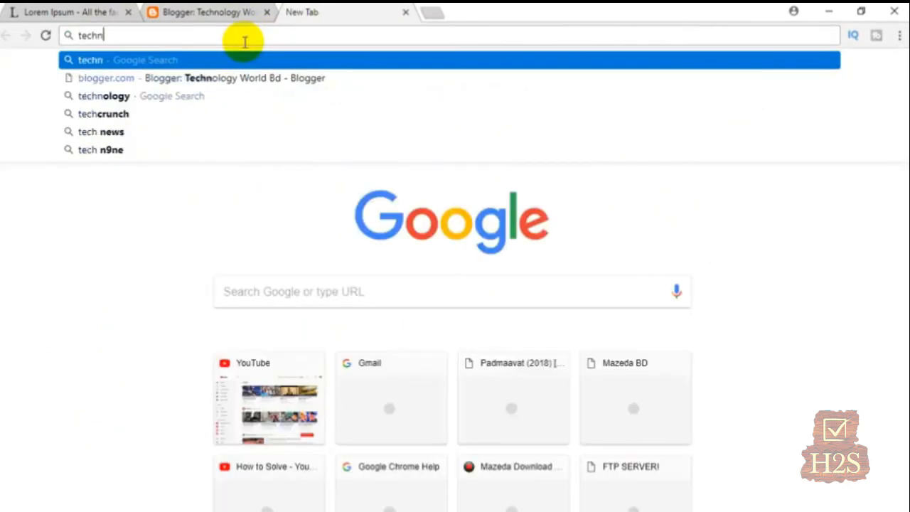
pyautogui.write('ology')
pyautogui.press('Return')
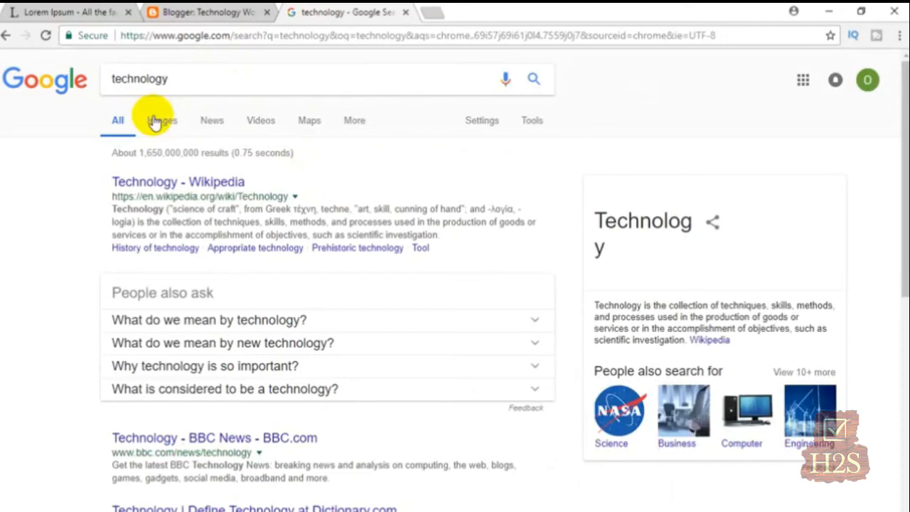
pyautogui.click(164, 125)
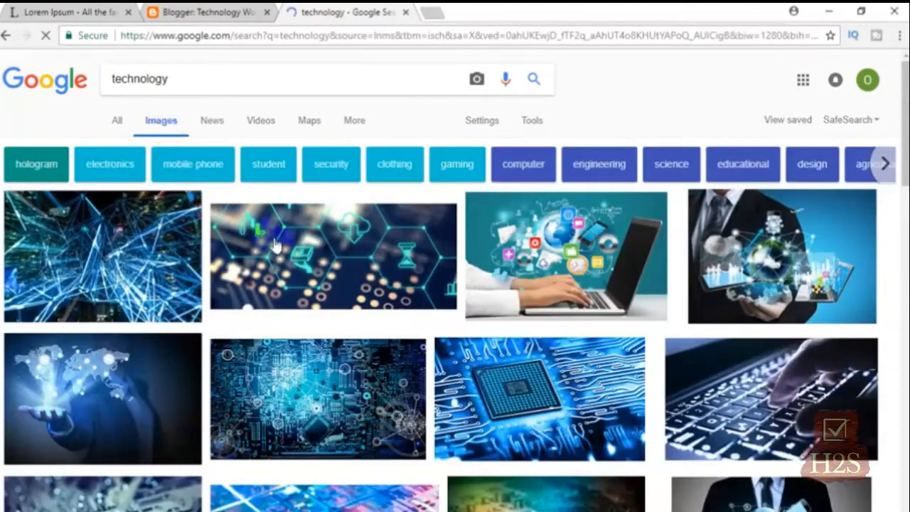
# - Open the GSA "Technology" image with the hexagon icons and copy its image address
pyautogui.click(325, 264)
pyautogui.click(329, 401)
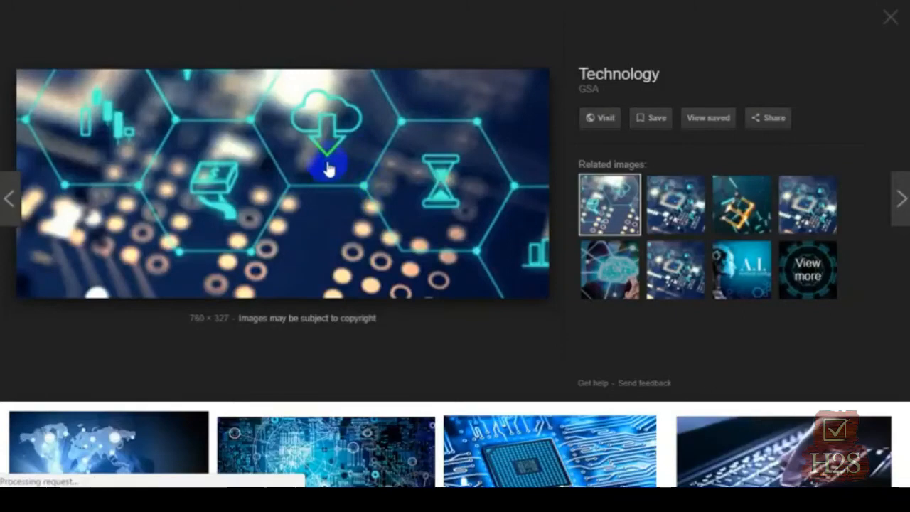
pyautogui.rightClick(327, 165)
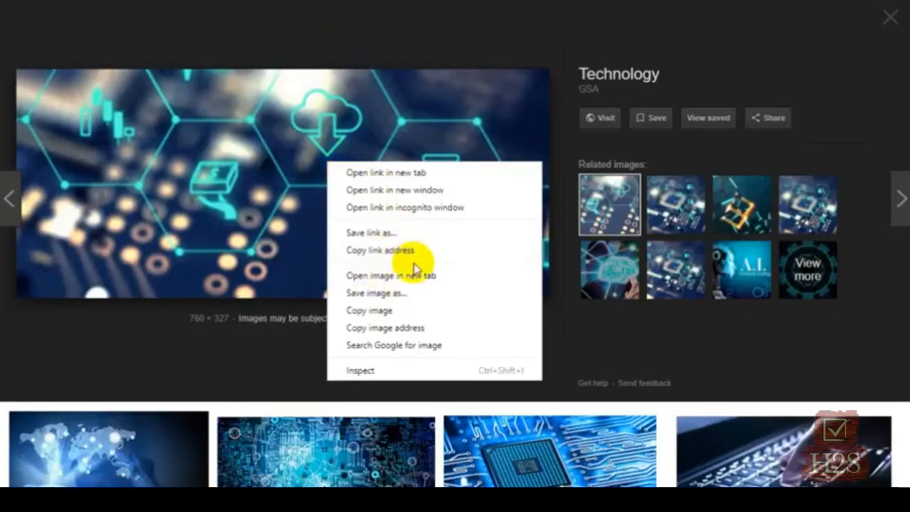
pyautogui.click(398, 329)
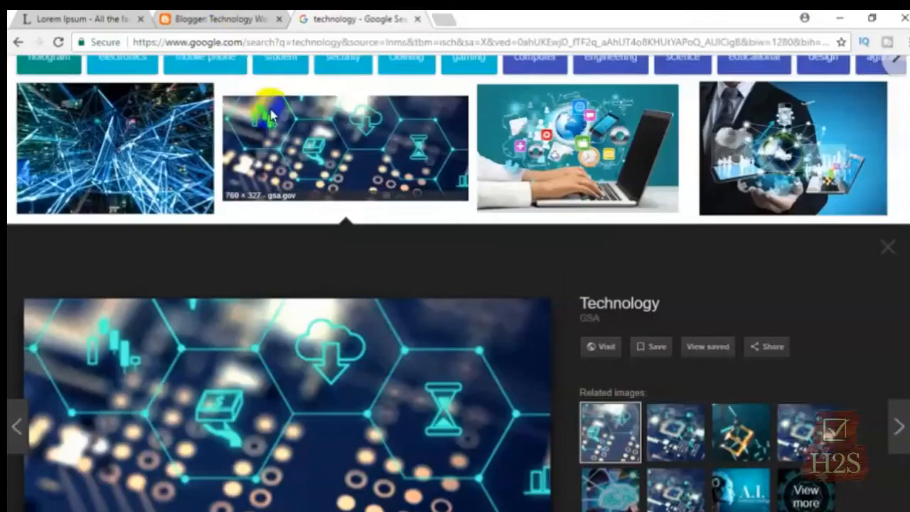
pyautogui.click(240, 19)
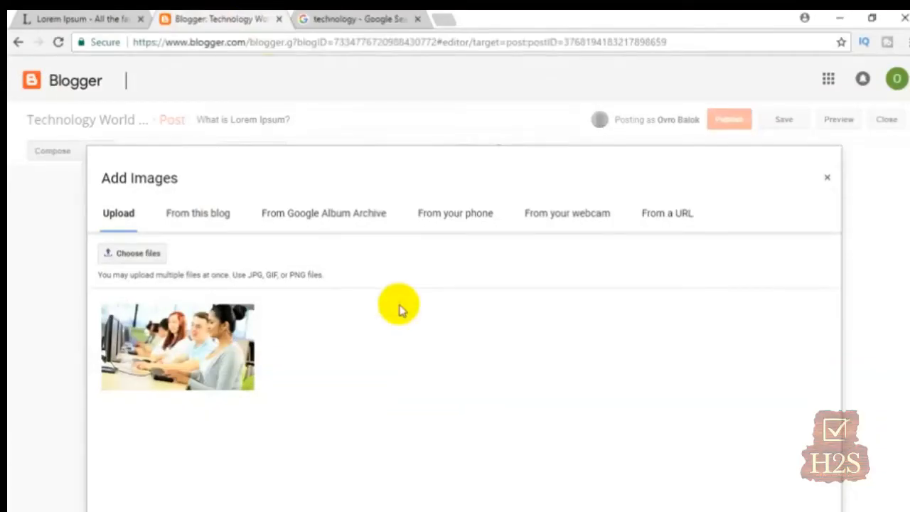
pyautogui.click(667, 215)
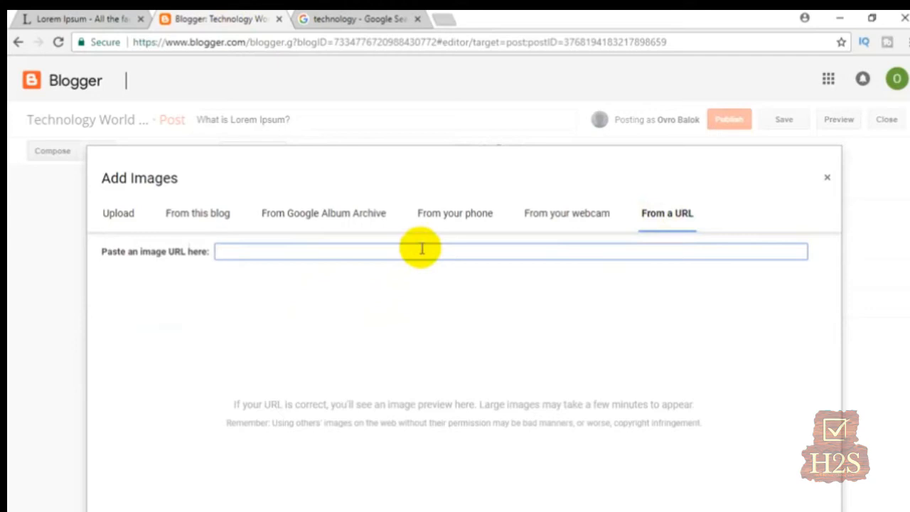
pyautogui.write('https://www.gsa.gov/cdnstatic/getMediaDatamediaId168142.jpg')
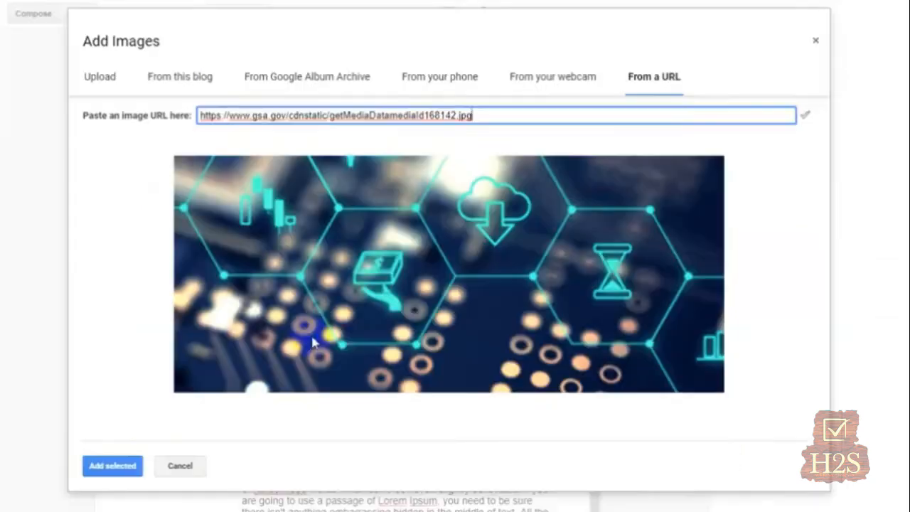
pyautogui.click(99, 467)
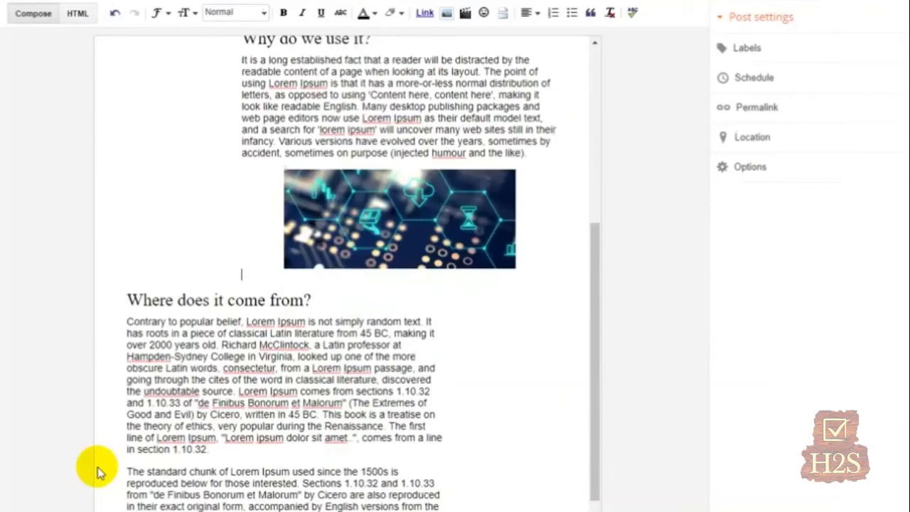
# - Set the inserted technology picture above "Where does it come from?" to Large size and deselect it
pyautogui.click(371, 233)
pyautogui.click(360, 279)
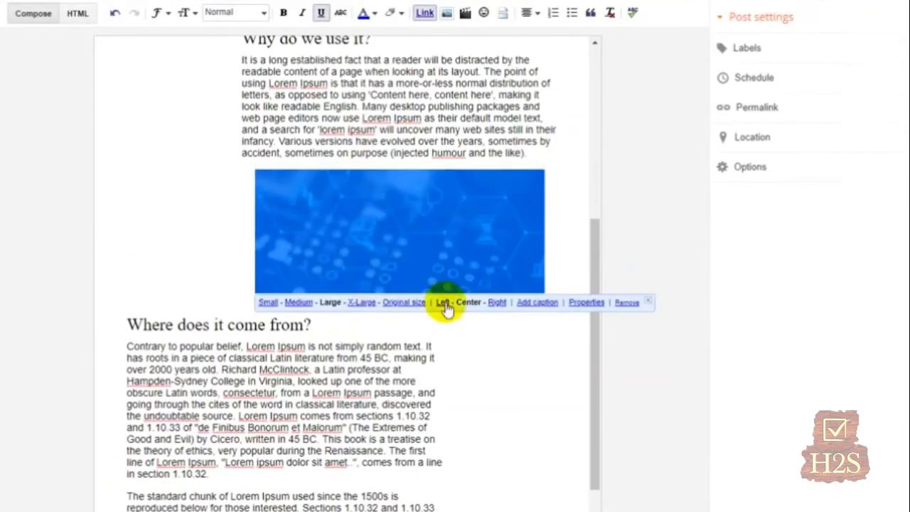
pyautogui.click(665, 218)
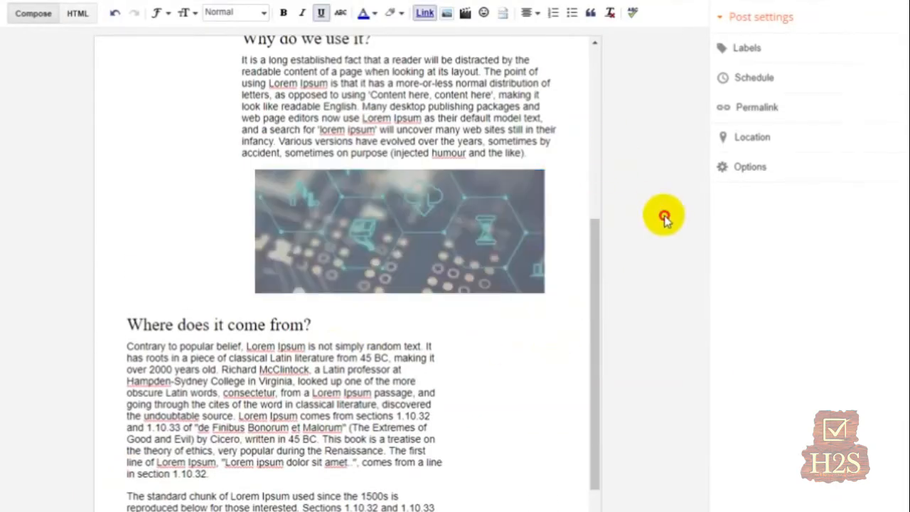
pyautogui.click(361, 230)
pyautogui.click(472, 359)
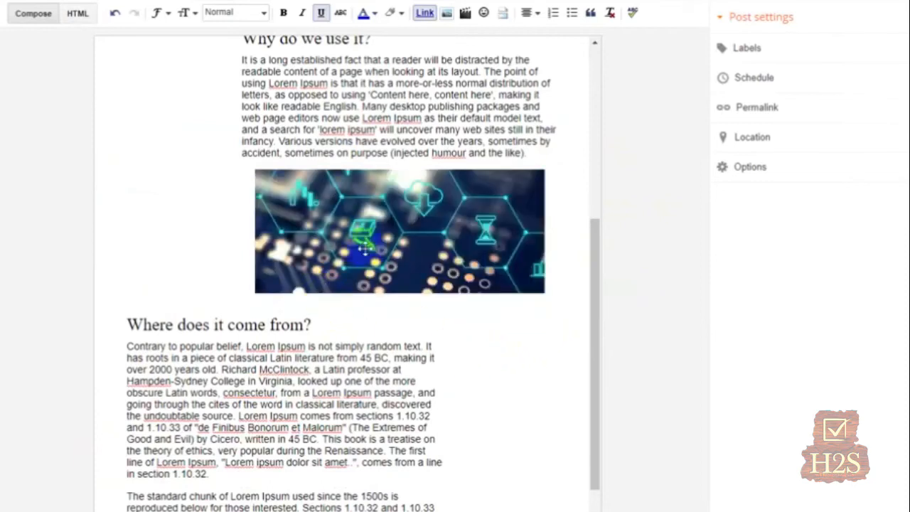
# - Preview the "What is Lorem Ipsum?" post and look through its whole page, from the title to the comment section
pyautogui.scroll(5, 516, 178)
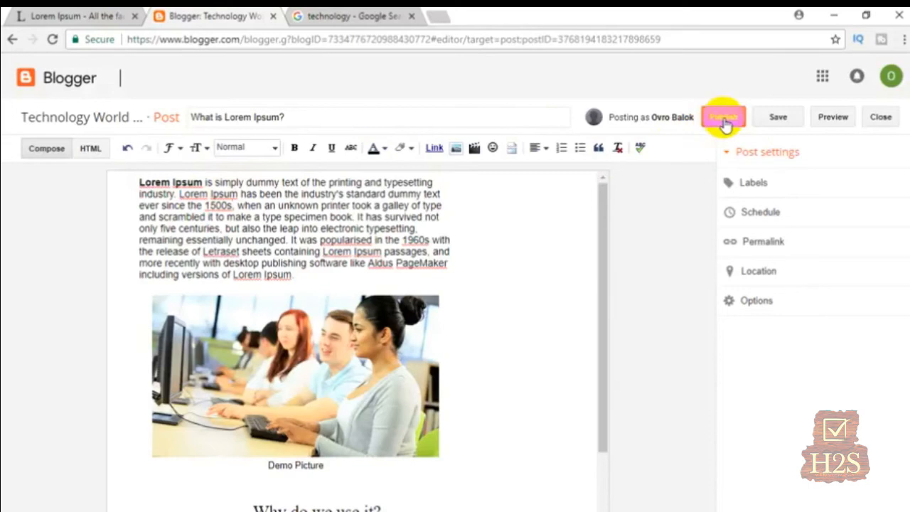
pyautogui.click(845, 123)
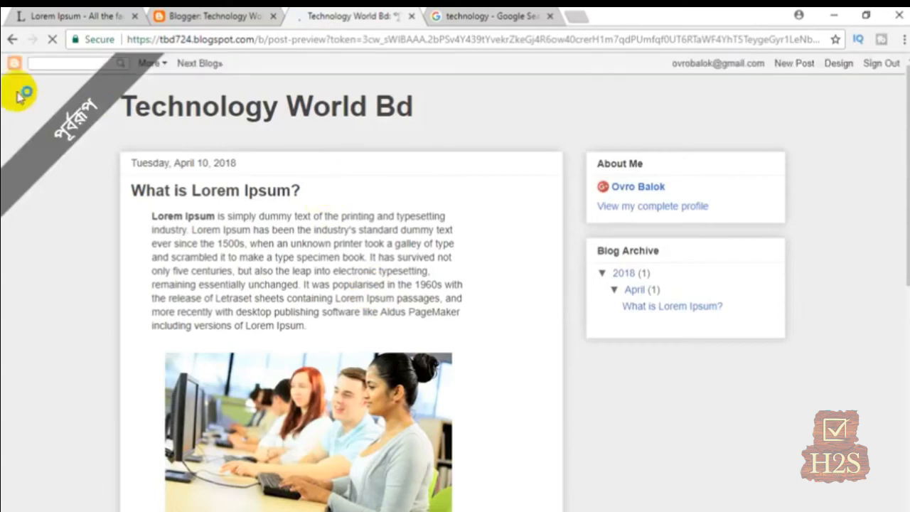
pyautogui.scroll(-15, 275, 154)
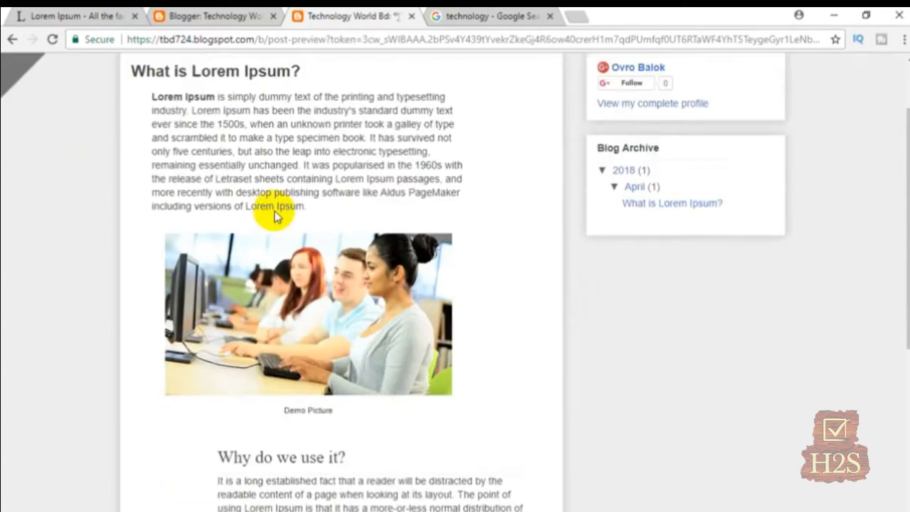
pyautogui.scroll(-2, 299, 324)
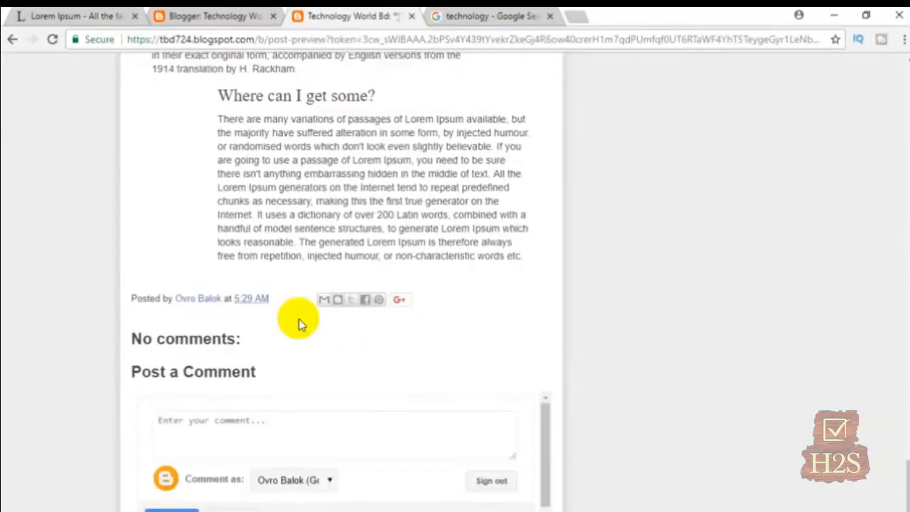
pyautogui.scroll(15, 294, 325)
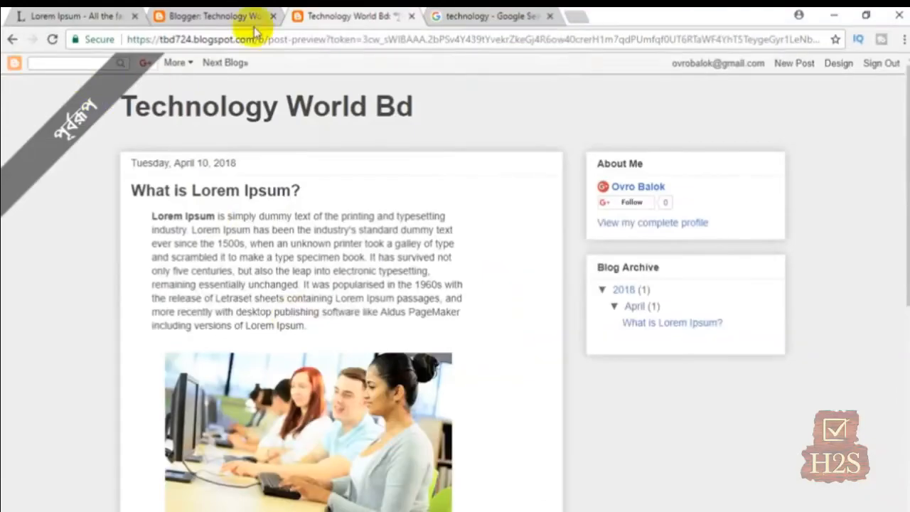
# - Return to the Blogger post editor and publish the "What is Lorem Ipsum?" post
pyautogui.click(261, 17)
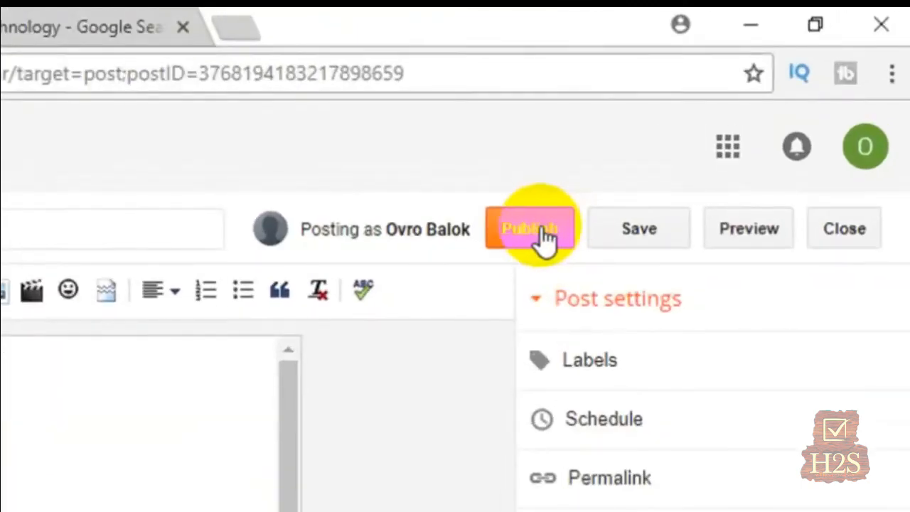
pyautogui.click(549, 227)
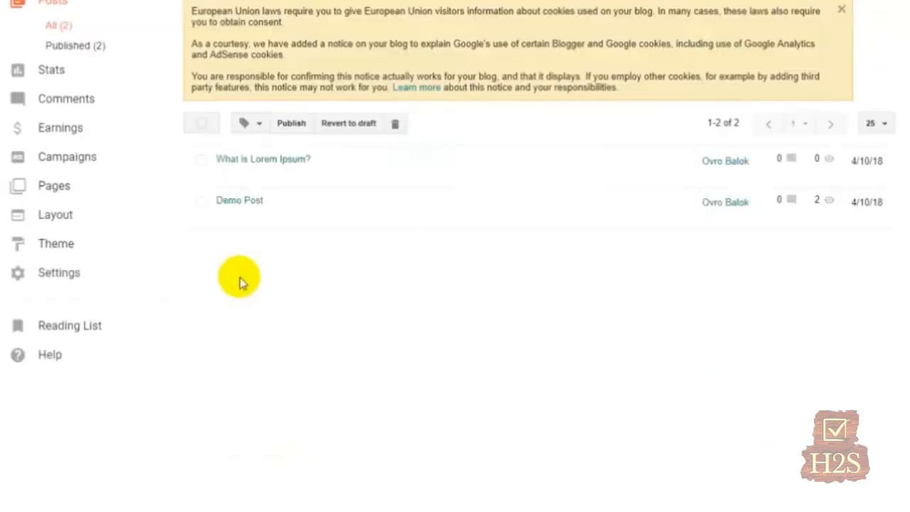
# - View the published "What is Lorem Ipsum?" post from the posts list and check its text and images on the live blog
pyautogui.moveTo(232, 171)
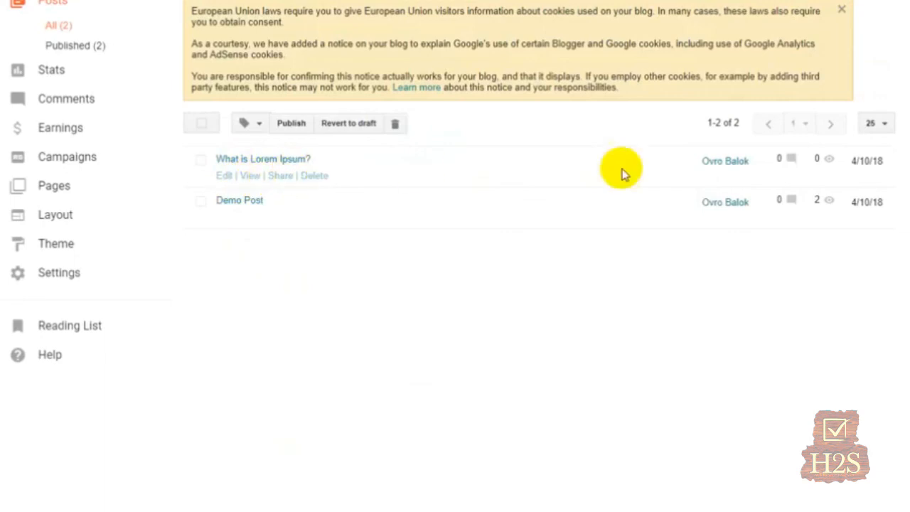
pyautogui.click(250, 178)
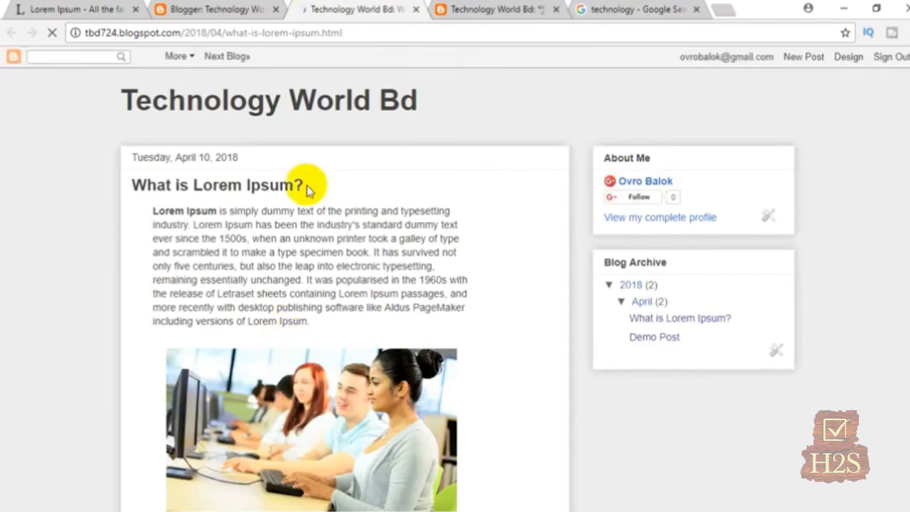
pyautogui.scroll(-9, 307, 184)
pyautogui.scroll(1, 355, 235)
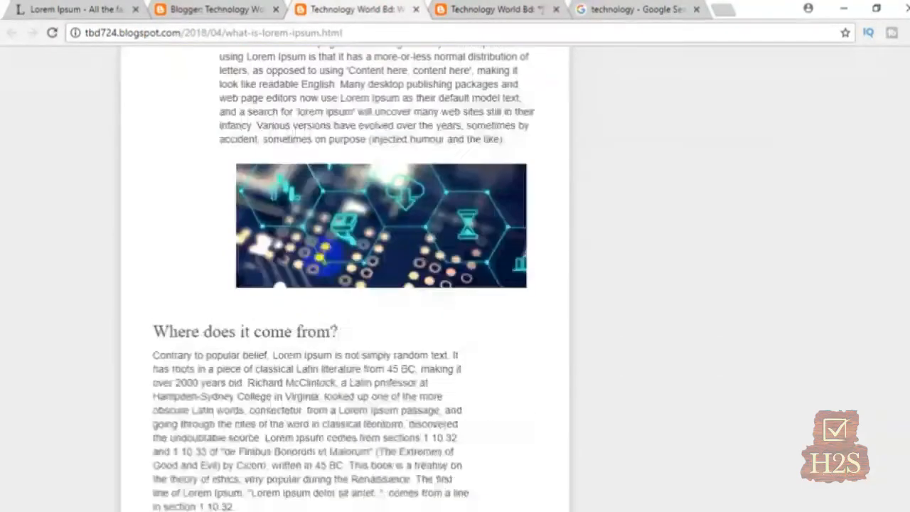
pyautogui.scroll(10, 324, 203)
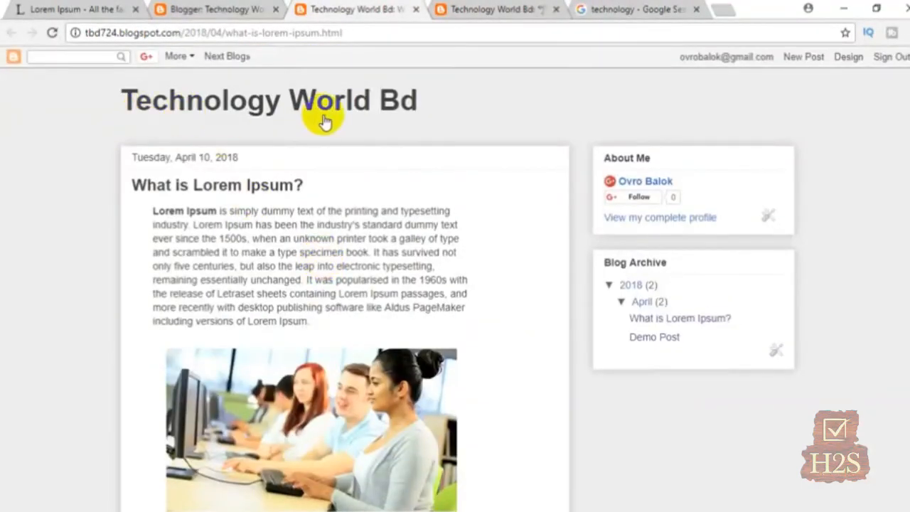